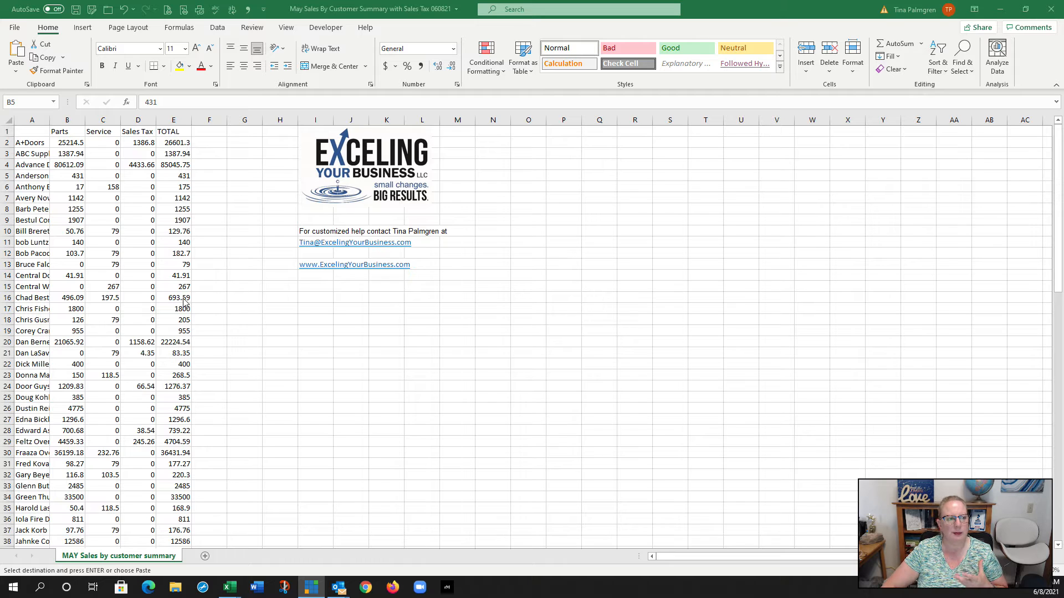
# Enter the missing column heading Customer in cell A1.
pyautogui.click(61, 214)
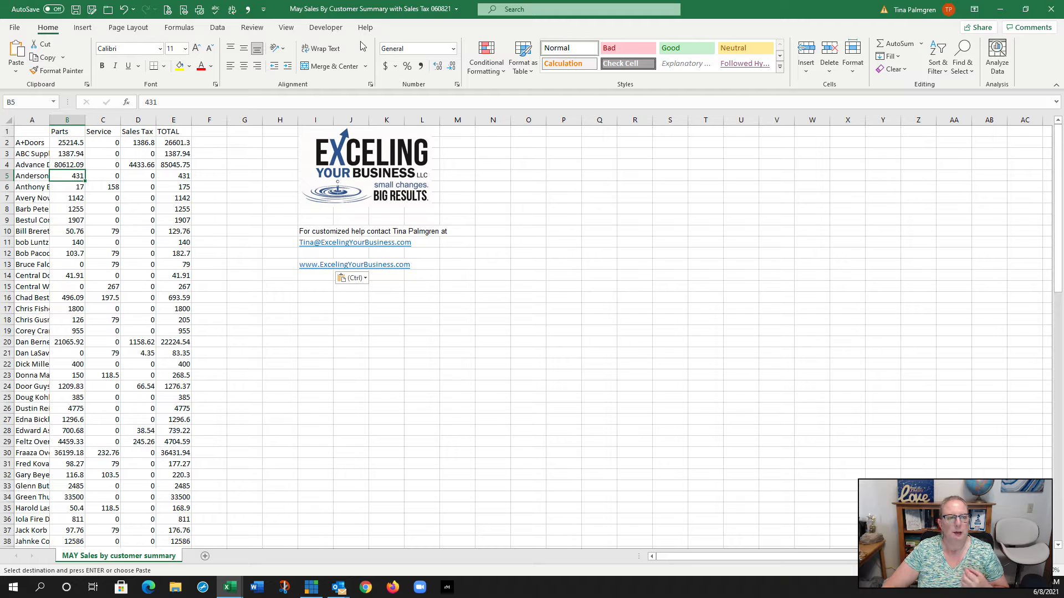
pyautogui.click(24, 131)
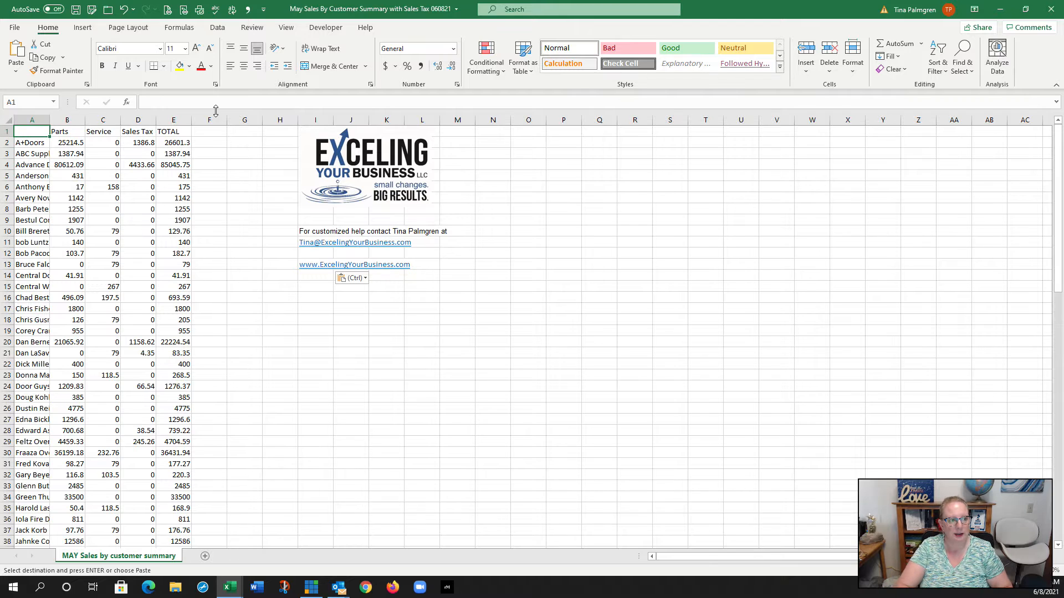
pyautogui.write('Custo')
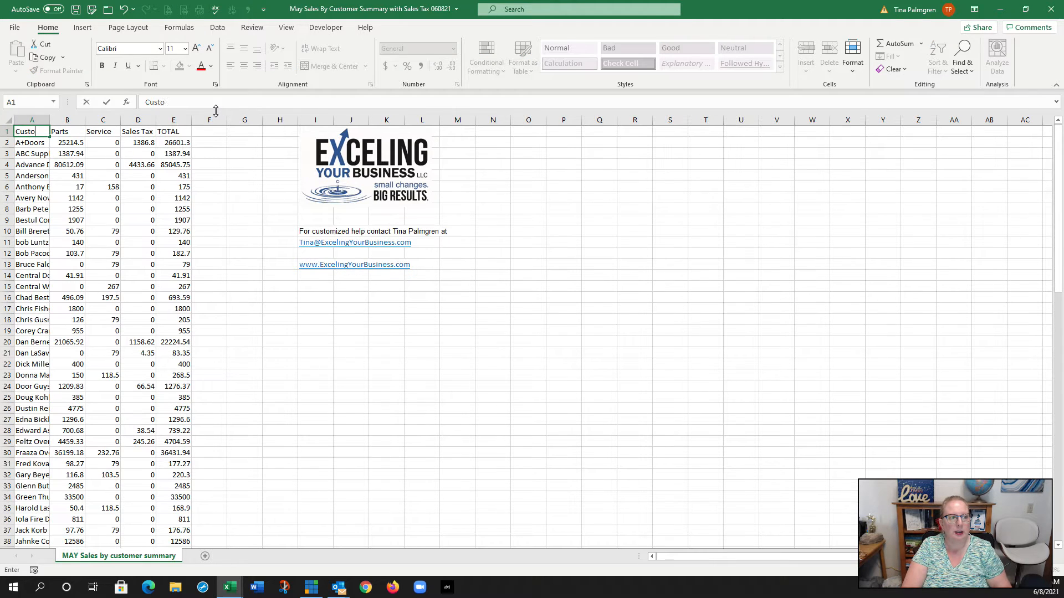
pyautogui.write('mer')
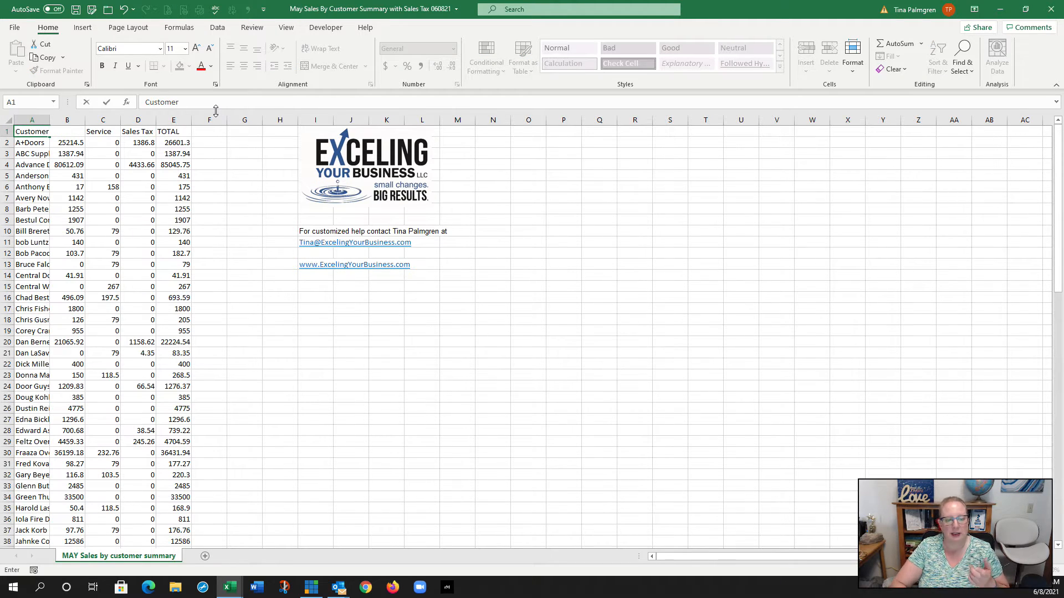
pyautogui.press('Return')
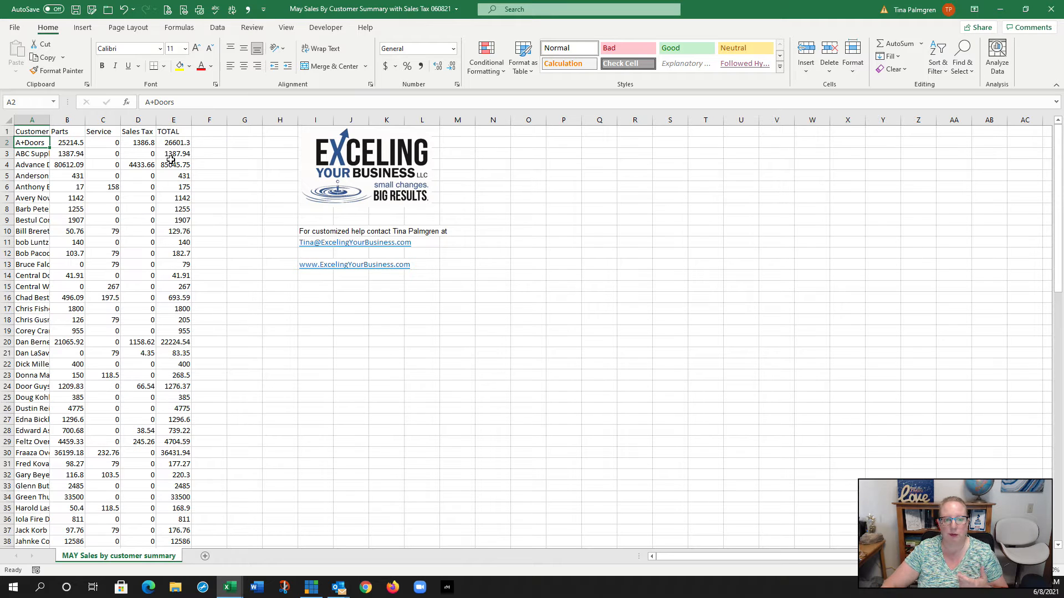
# Format the sales data A1:E94 as a table with headers, using Light Blue, Table Style Light 16.
pyautogui.click(64, 195)
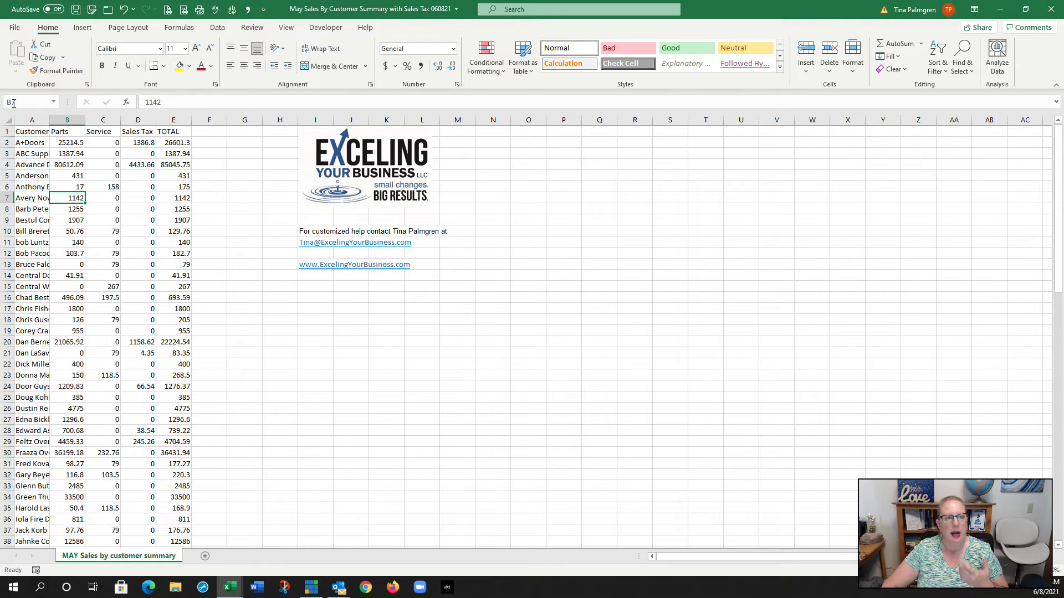
pyautogui.click(521, 54)
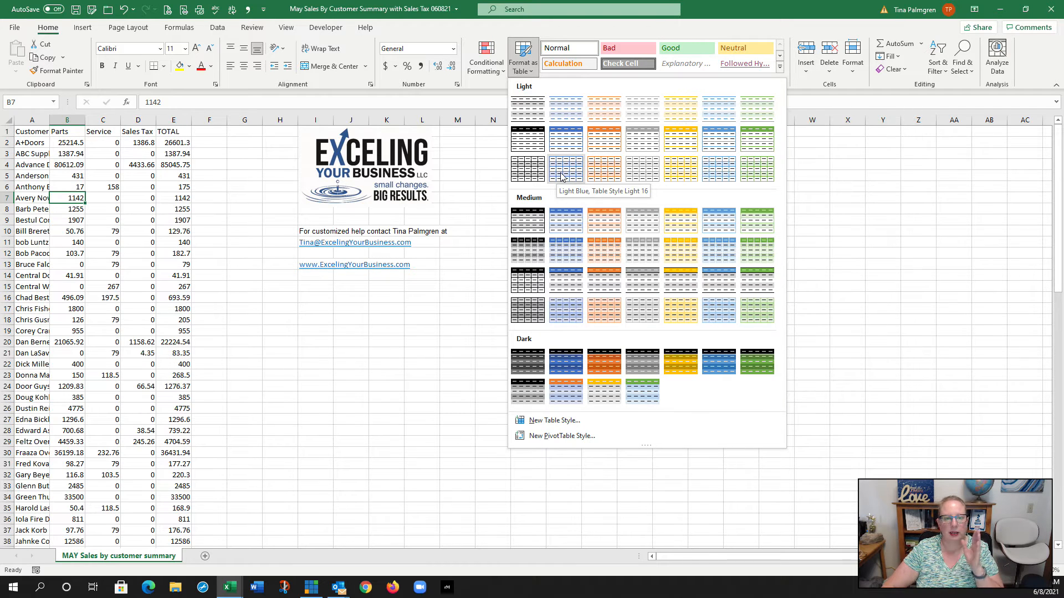
pyautogui.click(577, 164)
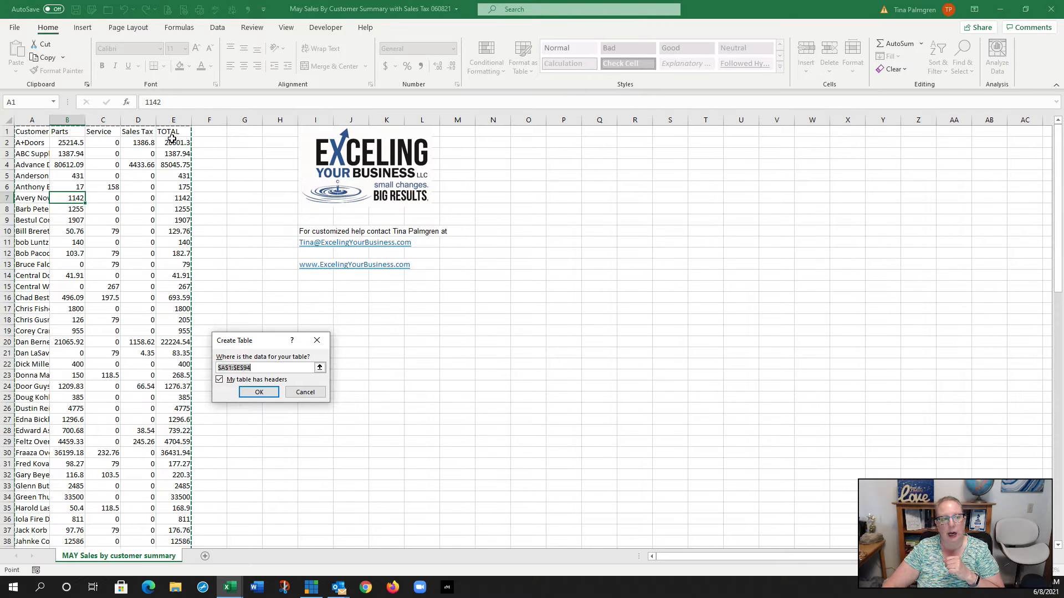
pyautogui.click(253, 390)
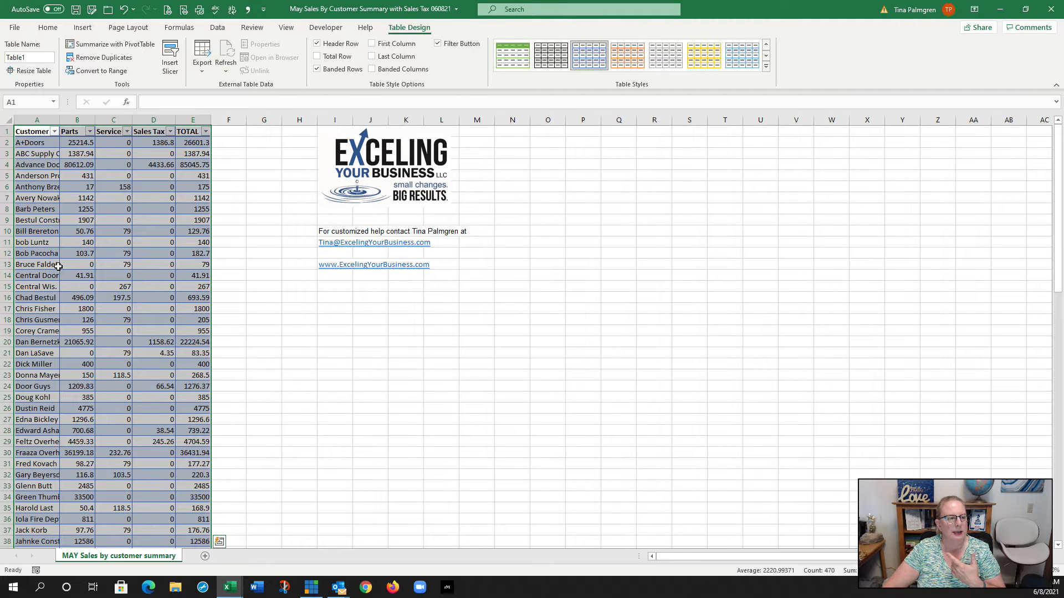
pyautogui.moveTo(77, 298); pyautogui.dragTo(78, 308)
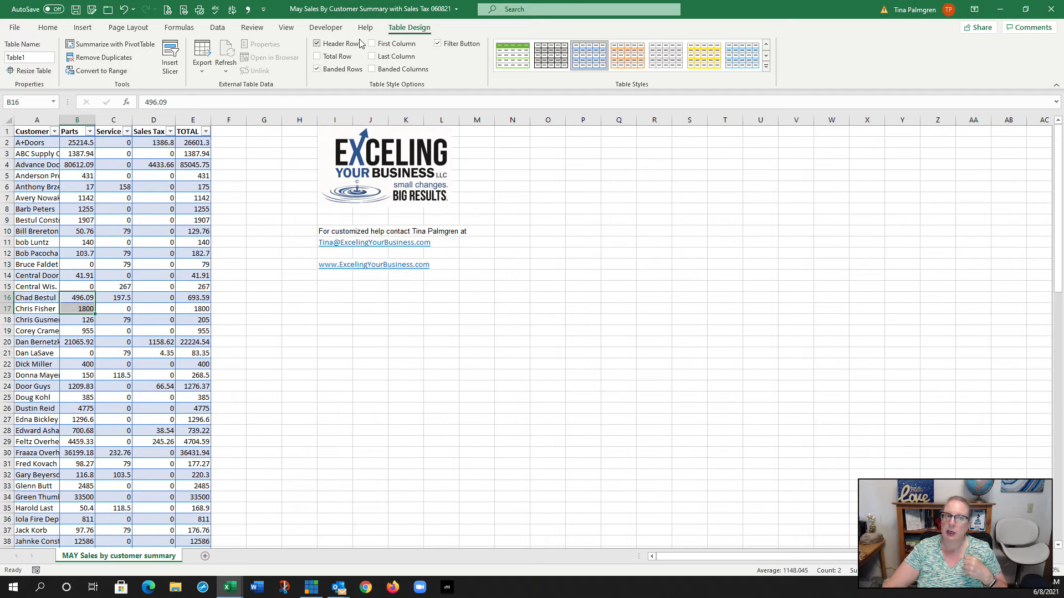
pyautogui.click(86, 231)
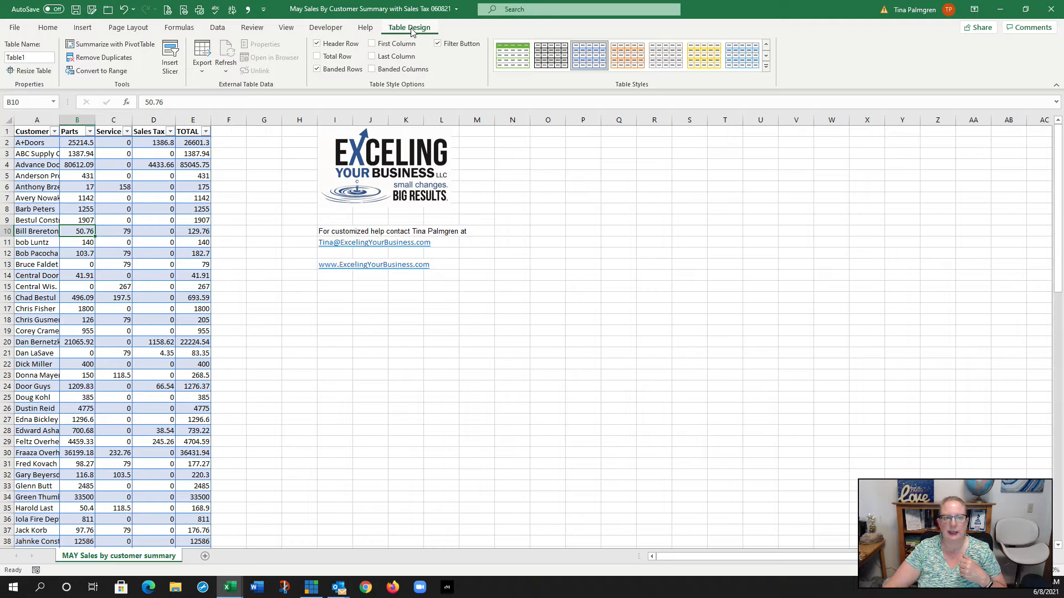
pyautogui.click(40, 212)
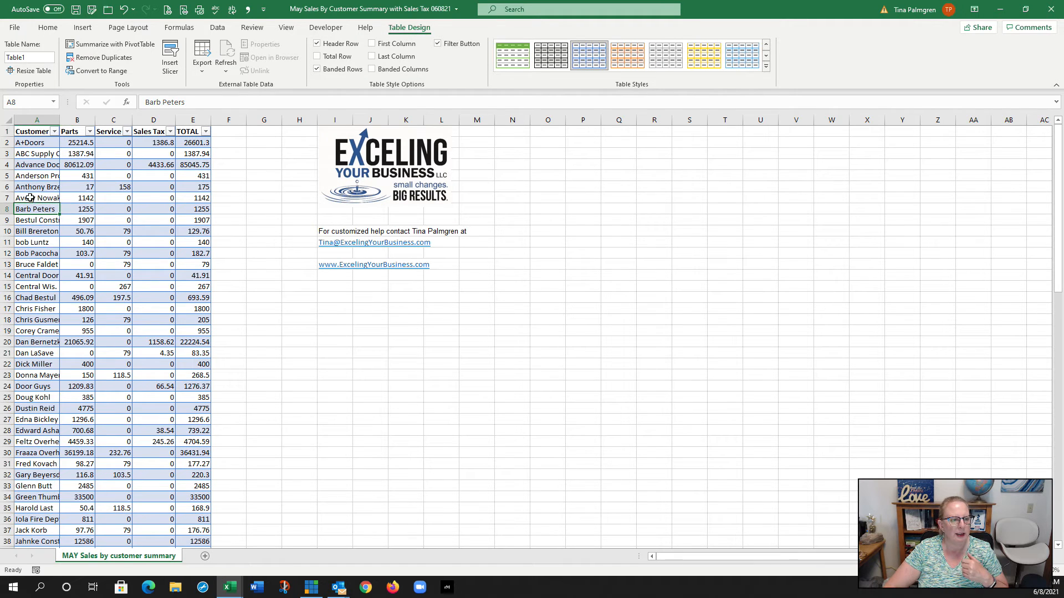
# Autofit all column widths on the sheet to their contents.
pyautogui.click(8, 119)
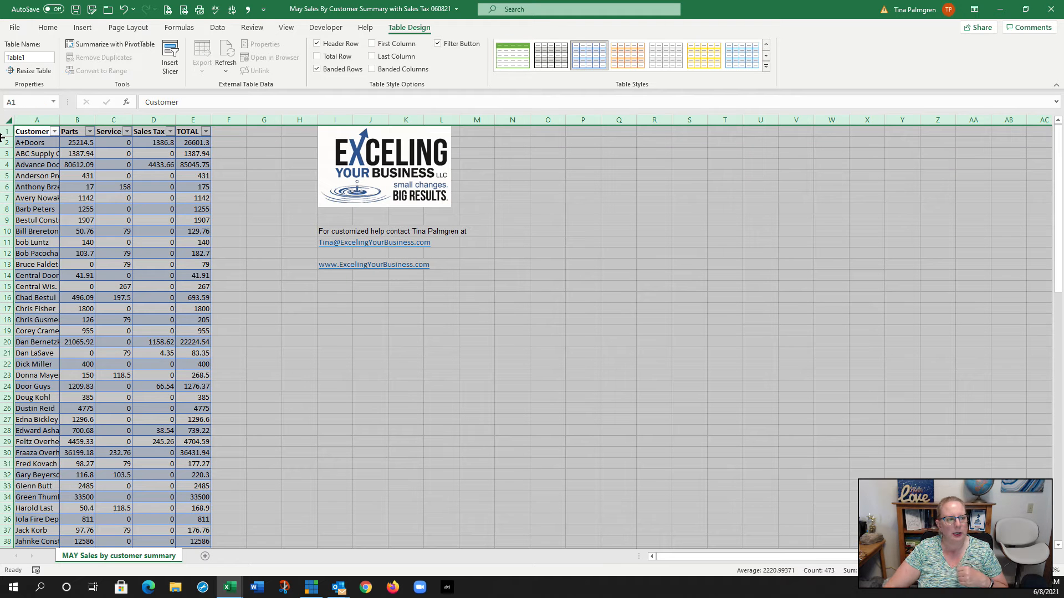
pyautogui.doubleClick(57, 121)
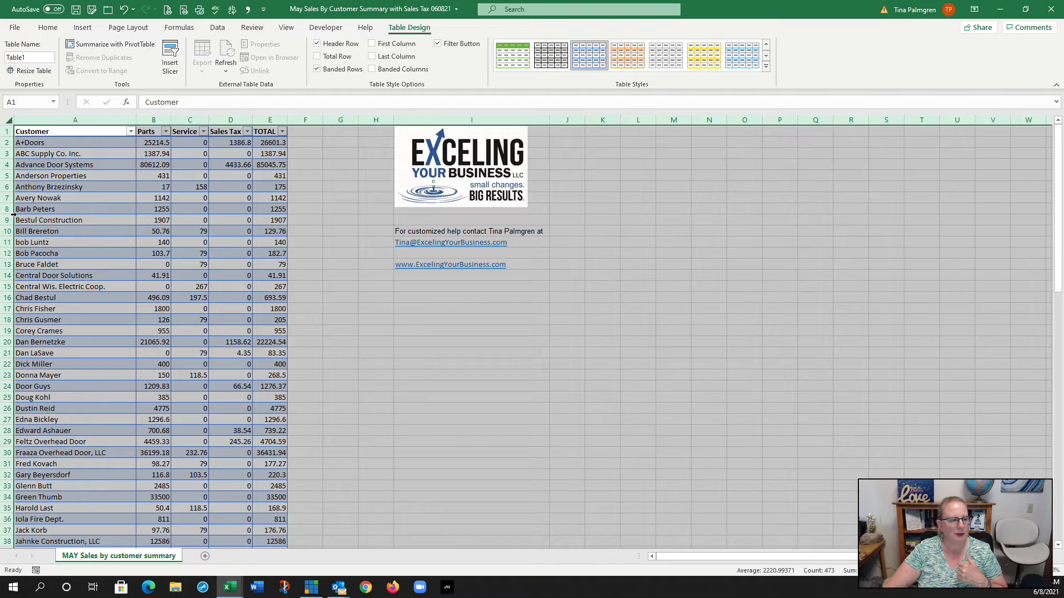
pyautogui.click(153, 176)
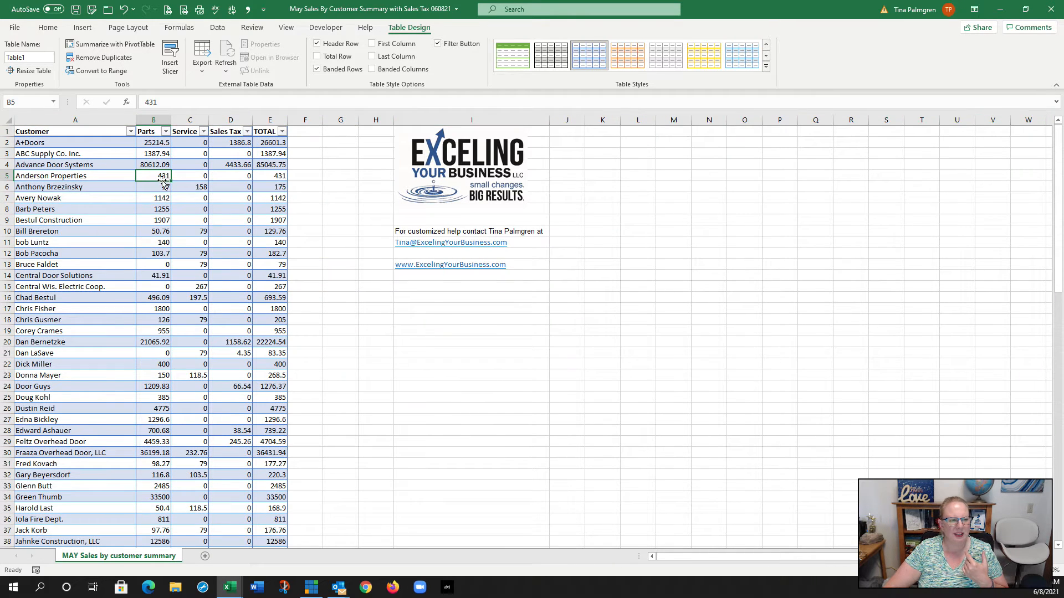
# Apply the Comma number style to columns B through E, from Parts to TOTAL.
pyautogui.moveTo(148, 114); pyautogui.dragTo(258, 120)
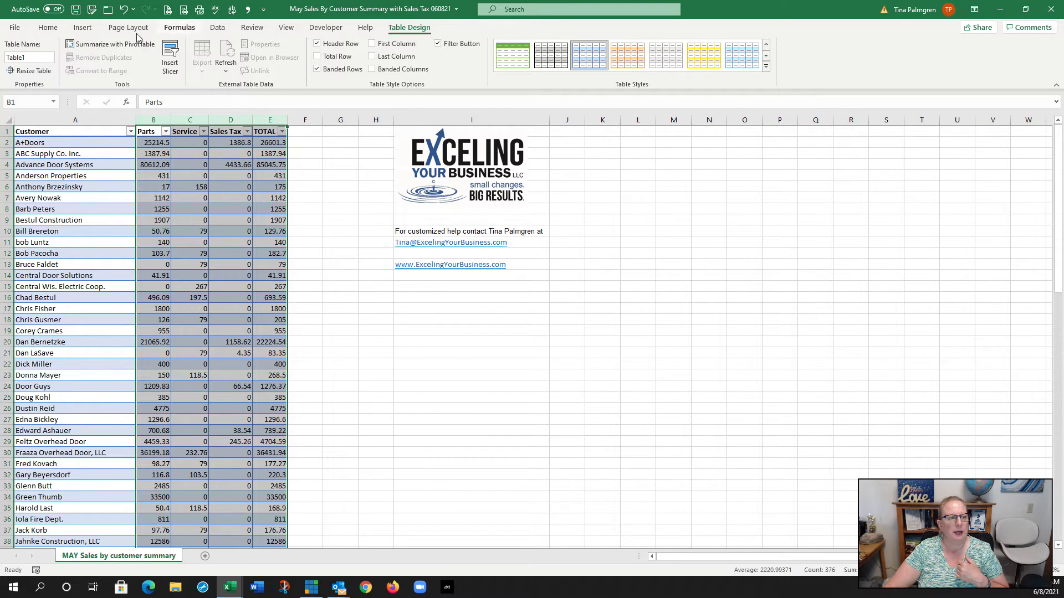
pyautogui.click(52, 29)
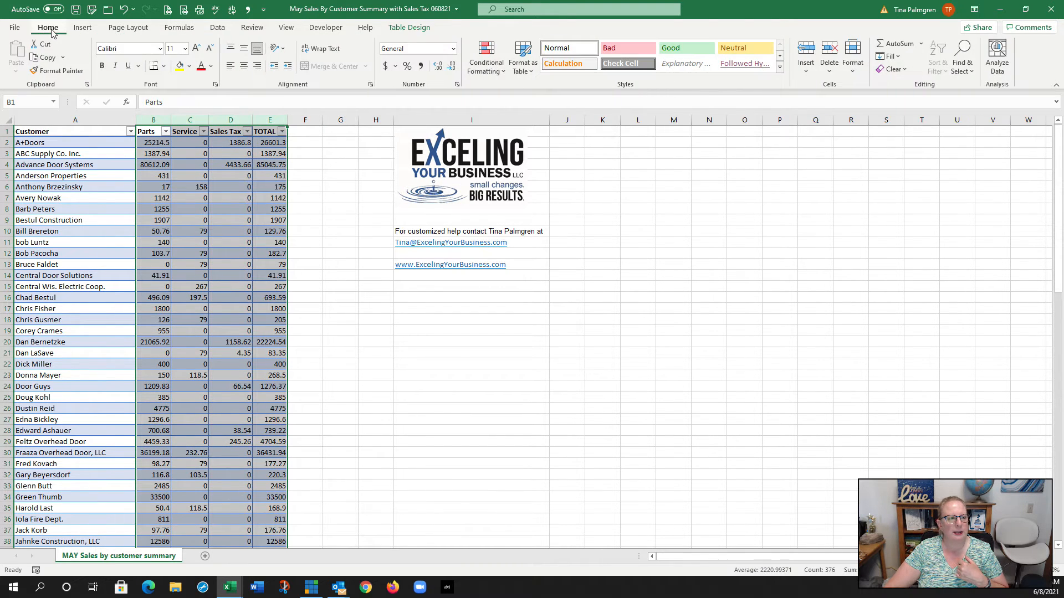
pyautogui.click(421, 68)
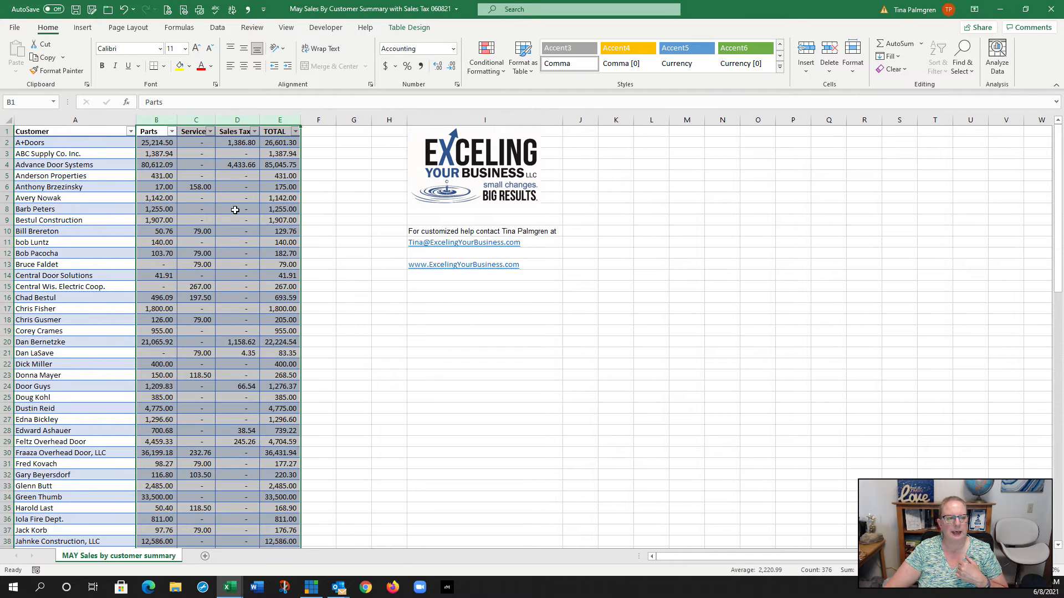
pyautogui.click(234, 210)
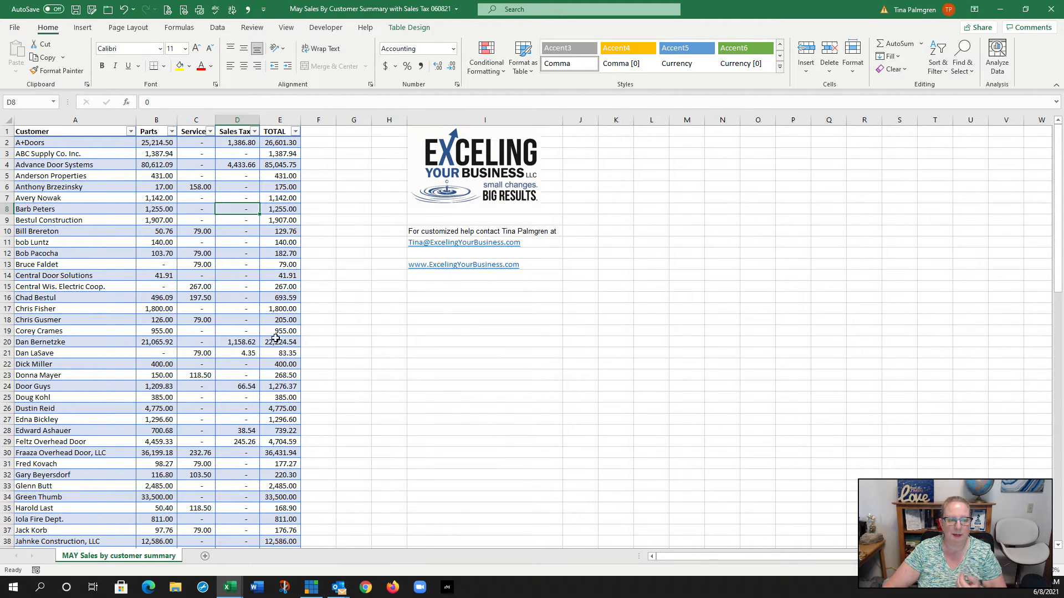
# Add a total row at the end of the table and autofit the TOTAL column.
pyautogui.click(246, 286)
pyautogui.click(274, 265)
pyautogui.press('End')
pyautogui.press('Down')
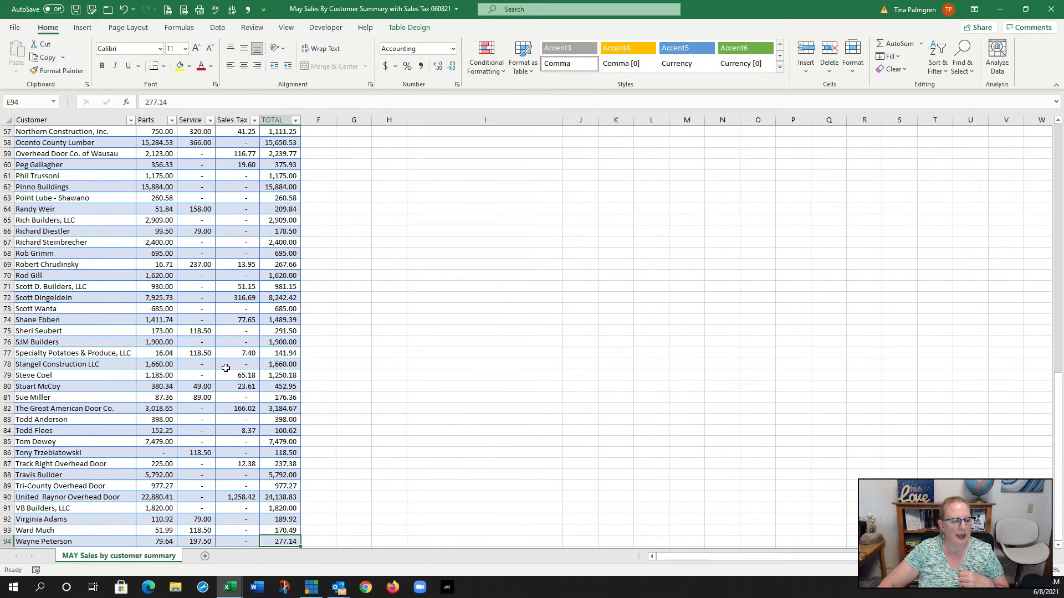
pyautogui.scroll(-3, 227, 368)
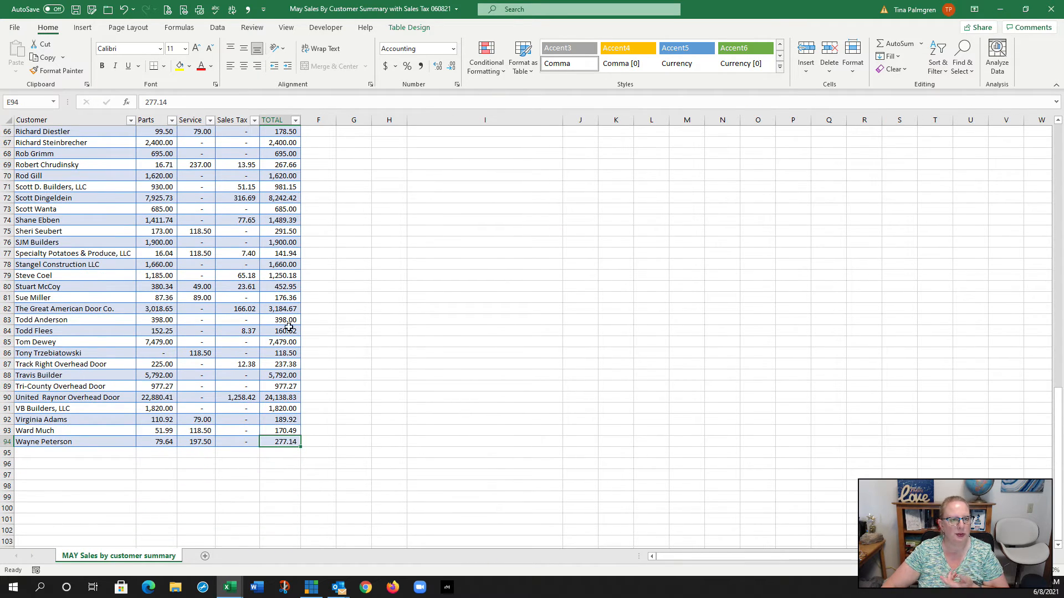
pyautogui.click(409, 28)
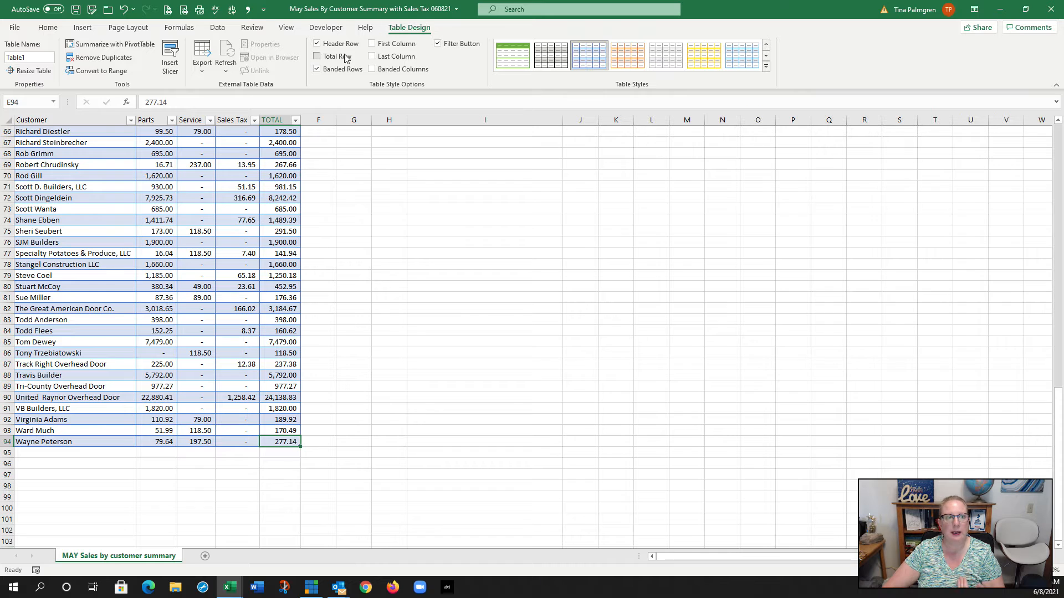
pyautogui.click(316, 56)
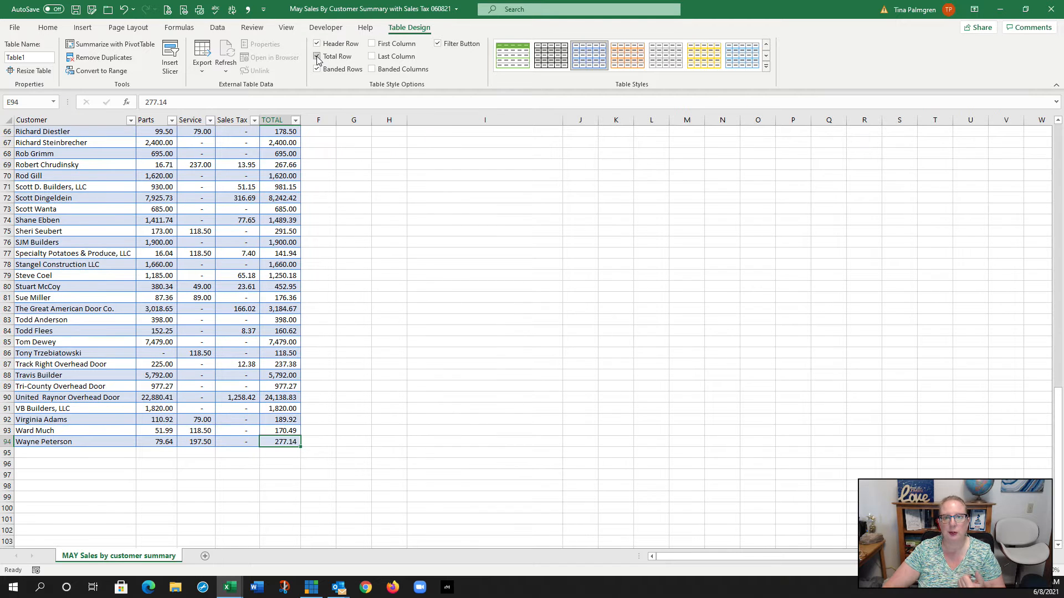
pyautogui.doubleClick(300, 120)
# Choose Sum as the total row's function in the TOTAL column, cell E95.
pyautogui.click(288, 454)
pyautogui.click(309, 454)
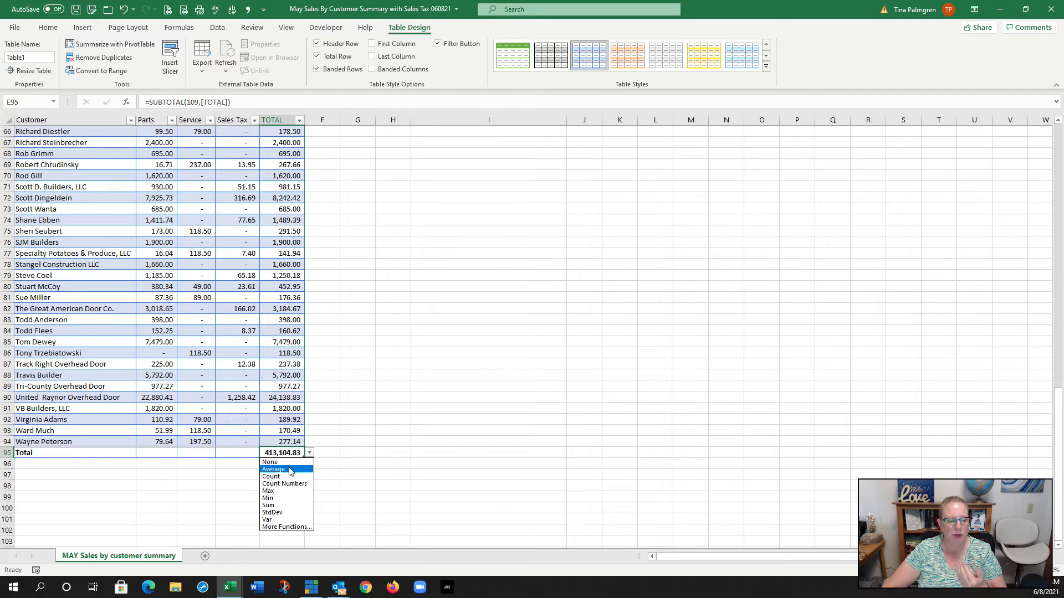
pyautogui.click(278, 506)
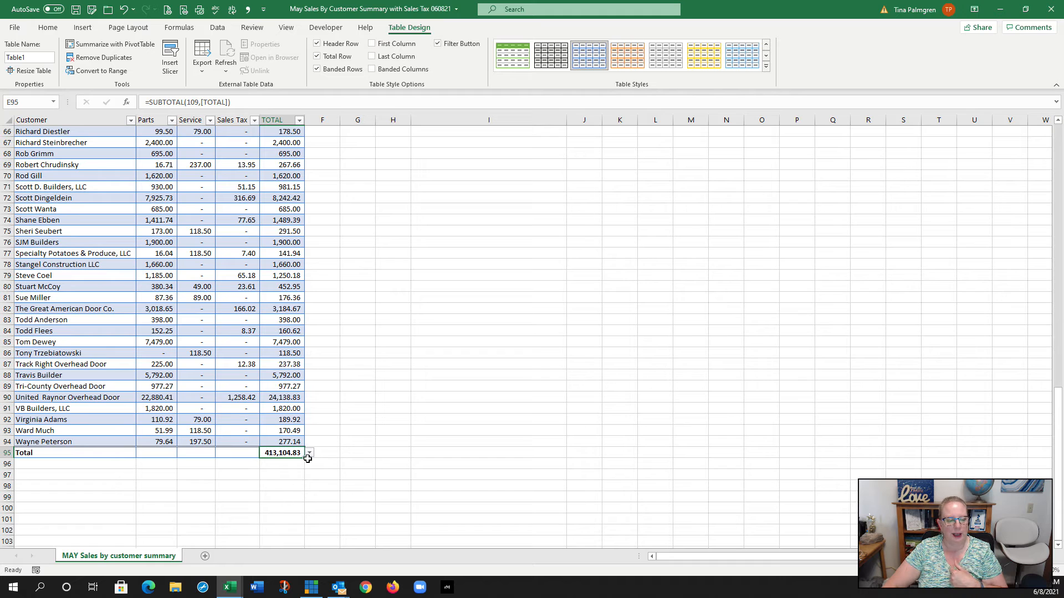
# Fill the TOTAL column's sum across the total row to Sales Tax, Service and Parts, and autofit the Parts column.
pyautogui.moveTo(304, 459); pyautogui.dragTo(147, 449)
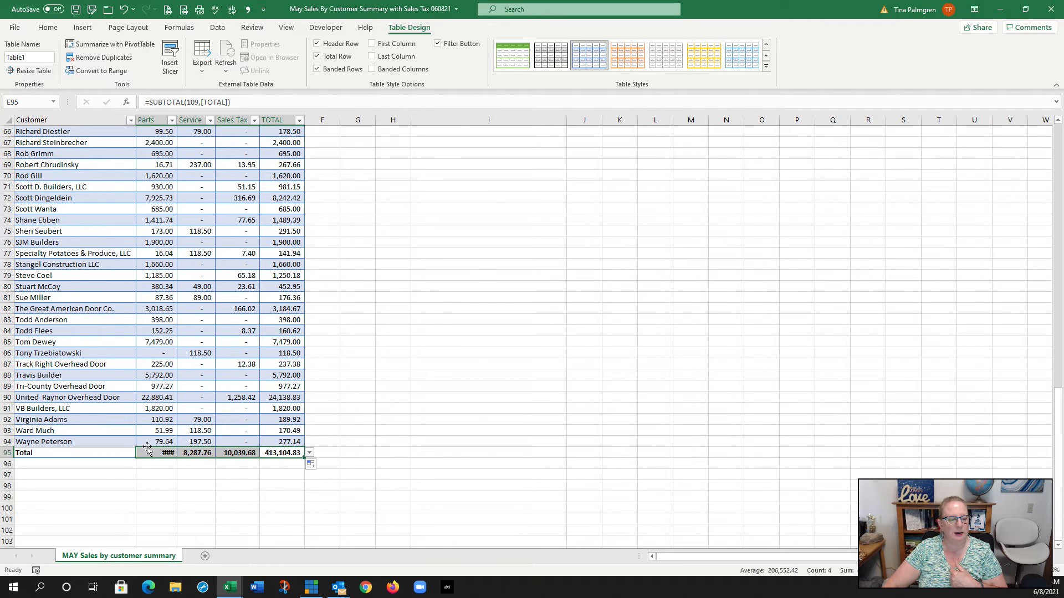
pyautogui.doubleClick(177, 120)
pyautogui.click(161, 320)
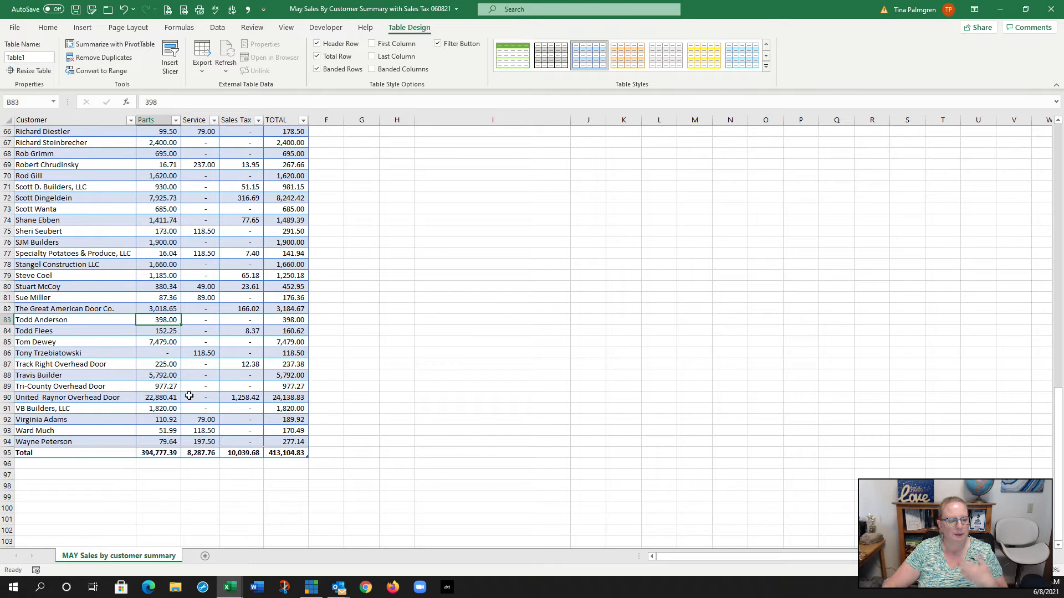
pyautogui.scroll(3, 181, 377)
pyautogui.scroll(-4, 181, 377)
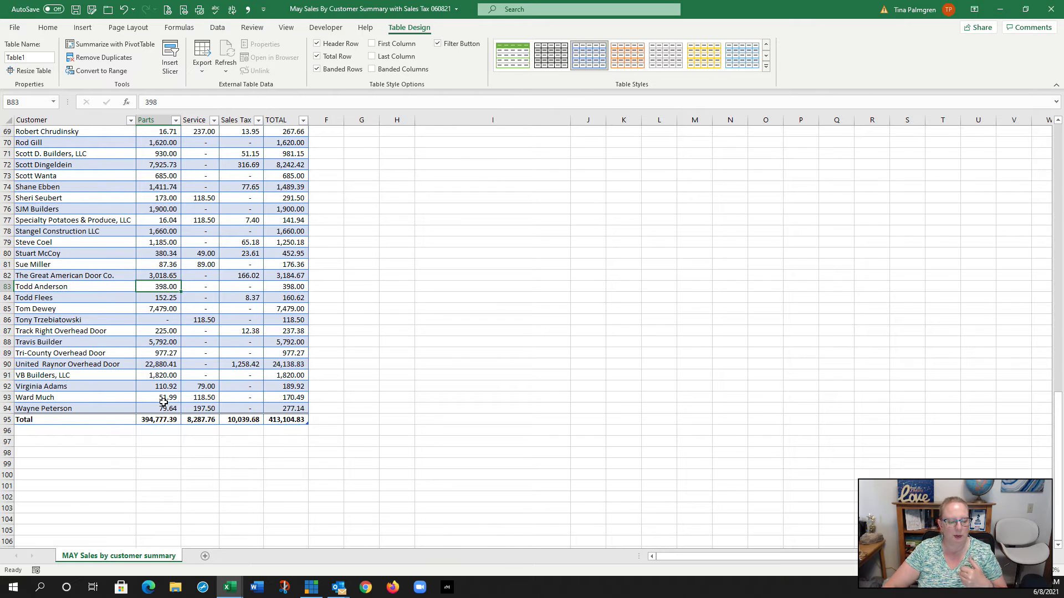
pyautogui.press('Left')
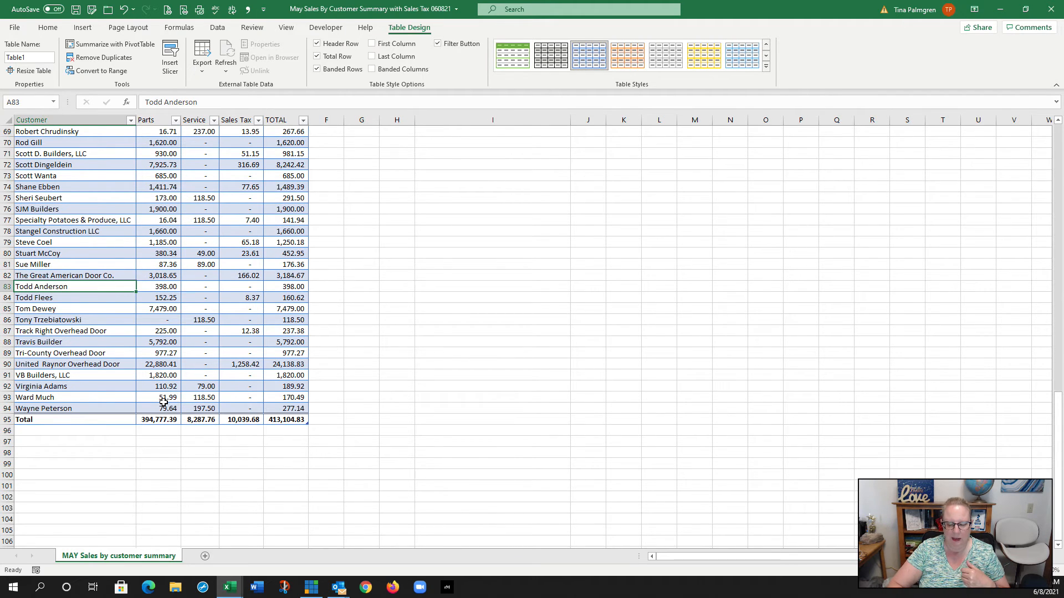
pyautogui.hotkey('ctrl', 'Home')
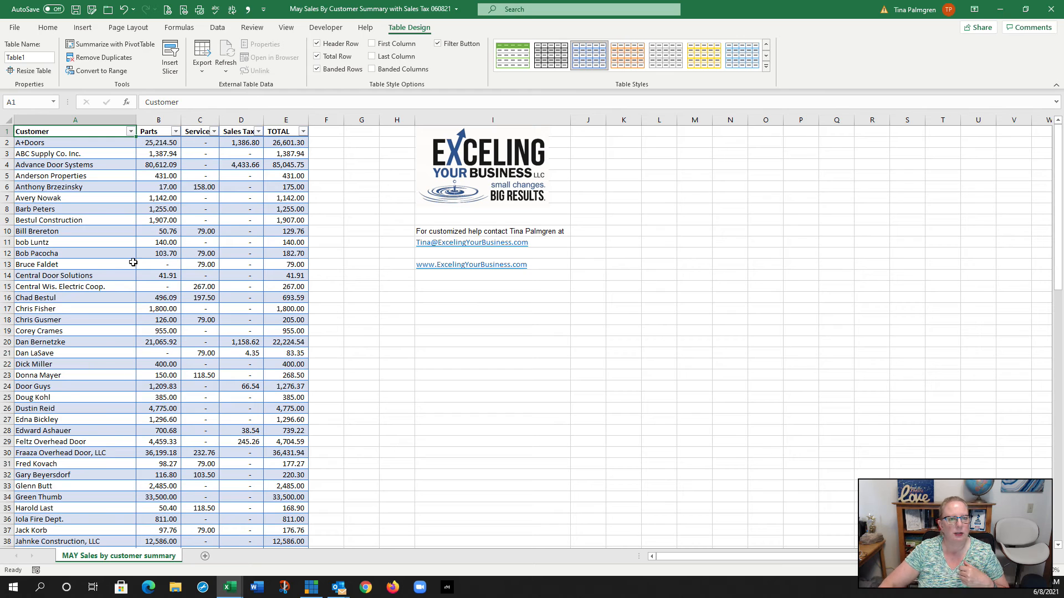
# Preview other table styles for the sales table while keeping Light Blue, Table Style Light 16.
pyautogui.click(766, 66)
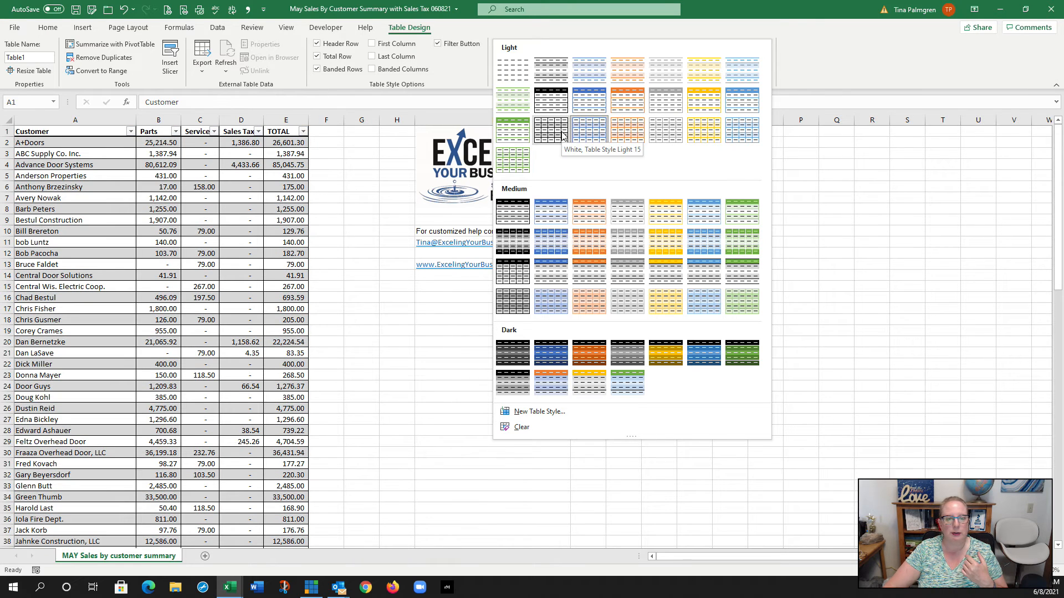
pyautogui.click(595, 136)
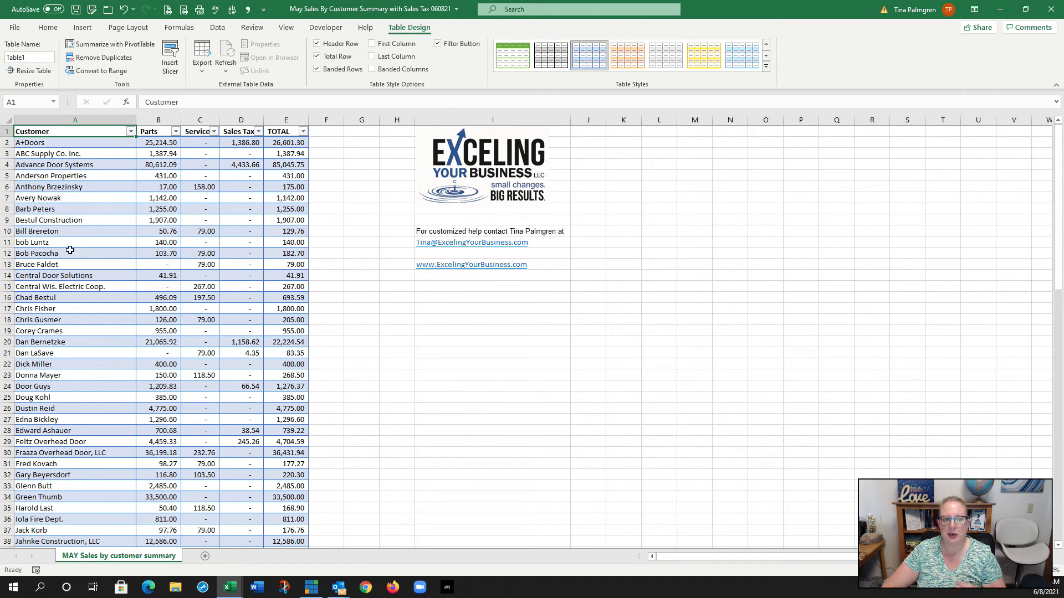
pyautogui.click(765, 67)
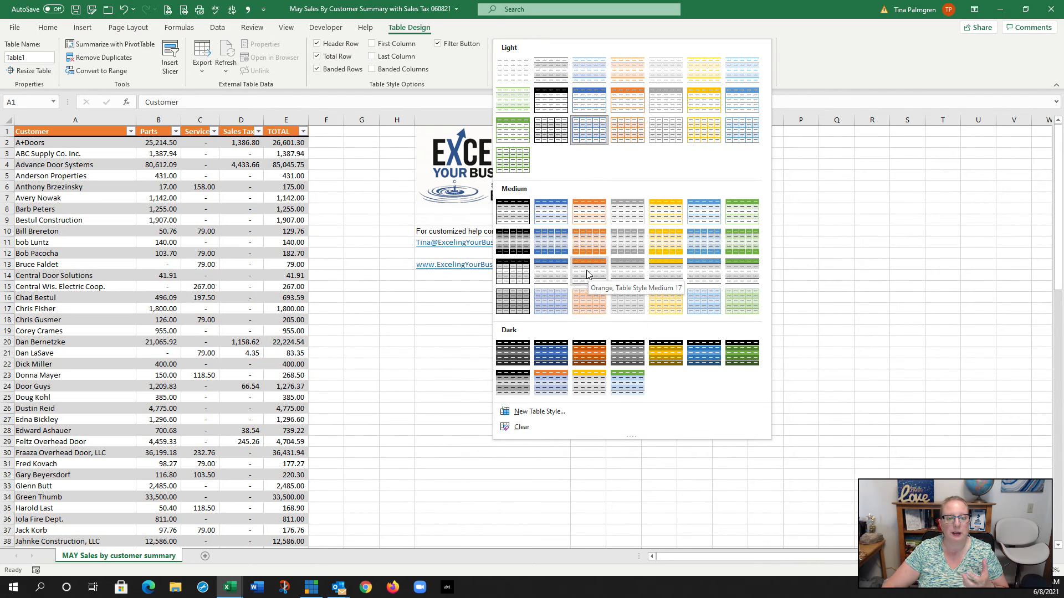
pyautogui.click(174, 242)
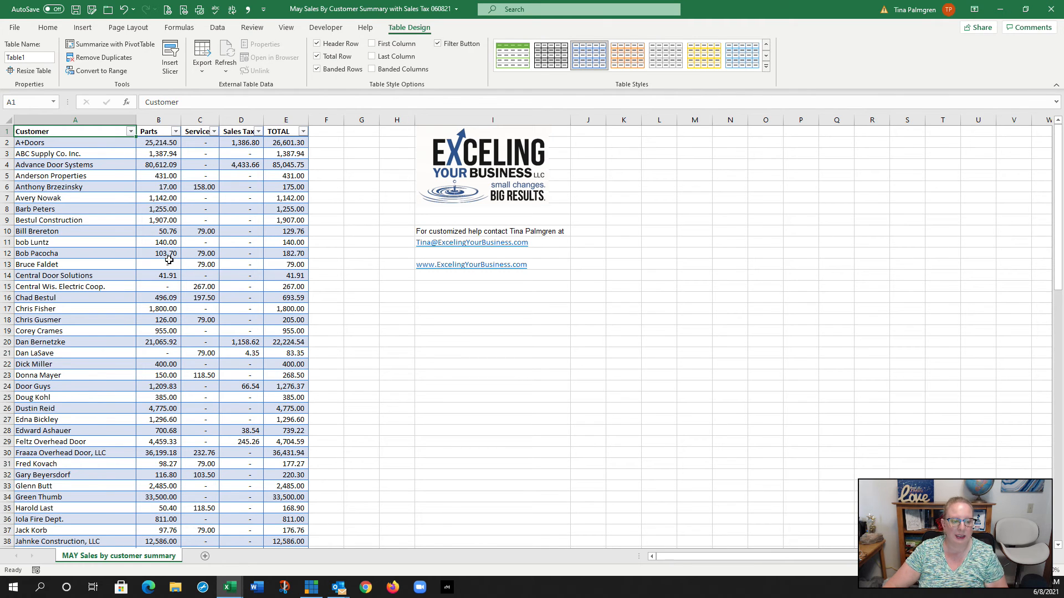
pyautogui.scroll(-10, 212, 300)
pyautogui.scroll(-11, 213, 302)
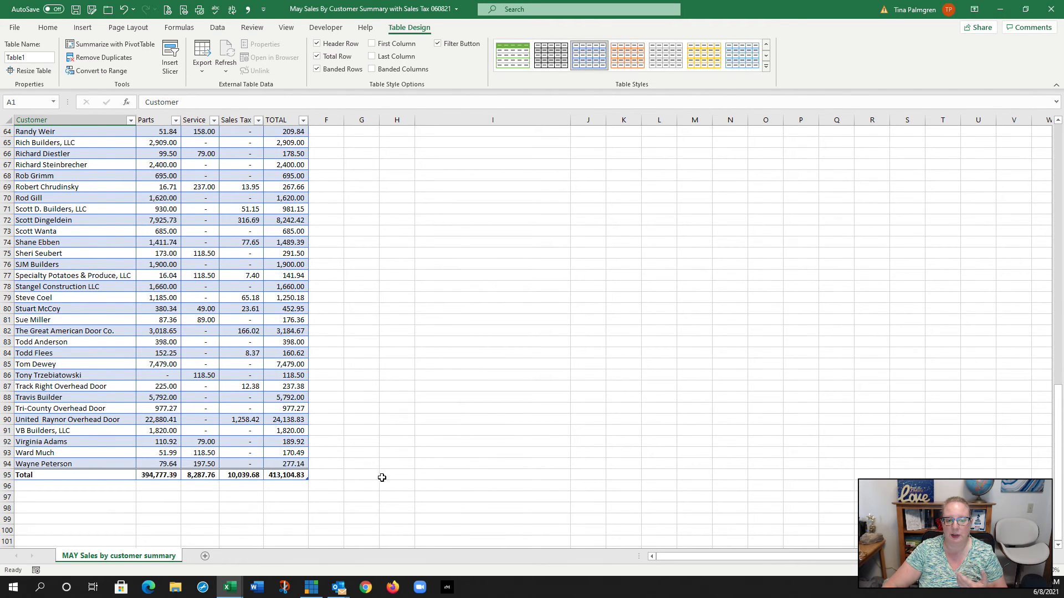
pyautogui.scroll(20, 259, 354)
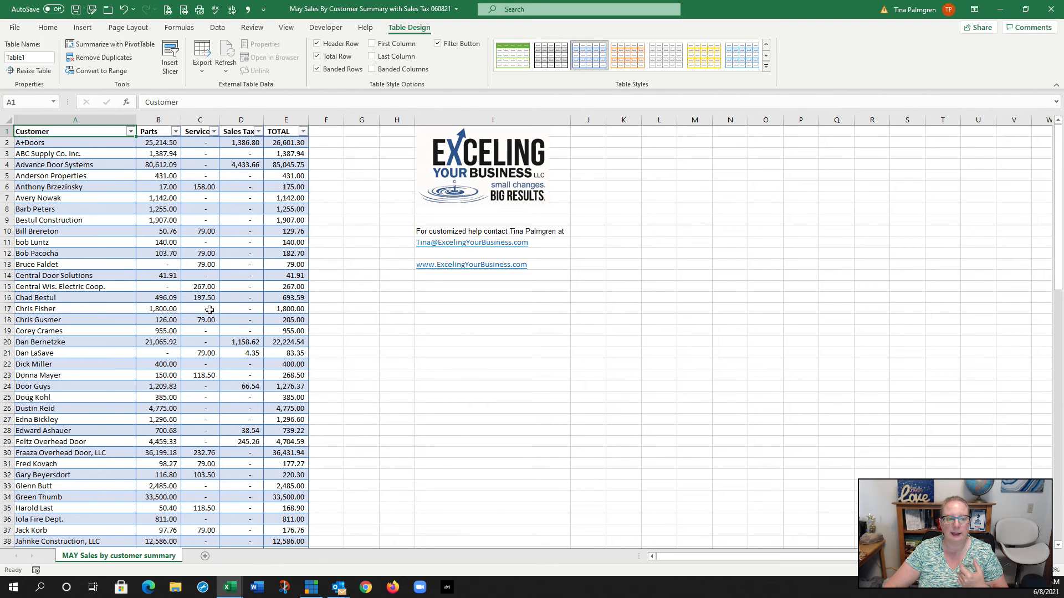